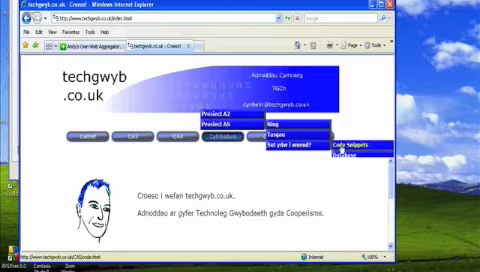
- Go to the snippets page's Argraffu Ffurflen section with the PrintForm and GrabScreen code
{"action": "left_click", "coordinate": [352, 146]}
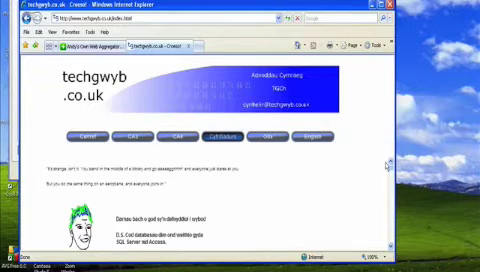
{"action": "scroll", "coordinate": [329, 189], "scroll_direction": "down", "scroll_amount": 3}
{"action": "scroll", "coordinate": [336, 174], "scroll_direction": "down", "scroll_amount": 3}
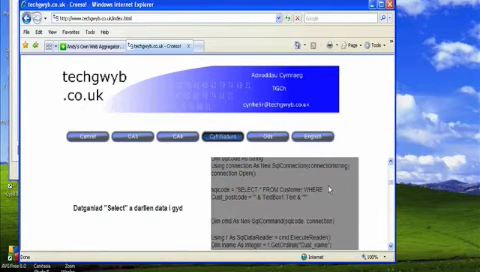
{"action": "scroll", "coordinate": [336, 174], "scroll_direction": "down", "scroll_amount": 3}
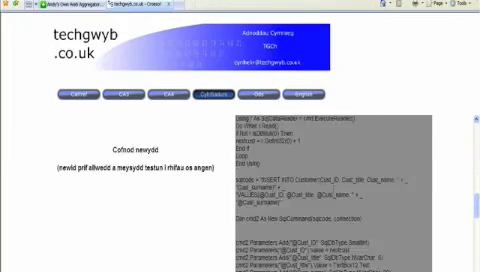
{"action": "scroll", "coordinate": [330, 190], "scroll_direction": "down", "scroll_amount": 3}
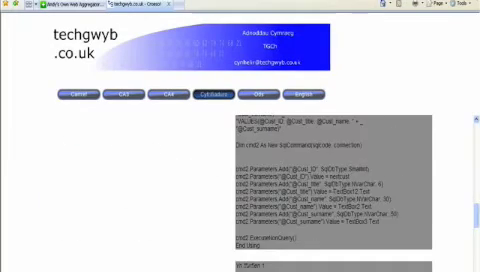
{"action": "scroll", "coordinate": [330, 190], "scroll_direction": "down", "scroll_amount": 3}
{"action": "scroll", "coordinate": [330, 190], "scroll_direction": "down", "scroll_amount": 3}
{"action": "scroll", "coordinate": [330, 190], "scroll_direction": "down", "scroll_amount": 3}
{"action": "scroll", "coordinate": [330, 190], "scroll_direction": "up", "scroll_amount": 3}
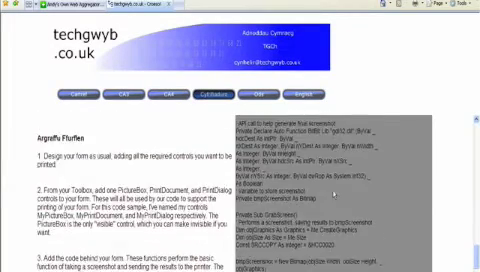
{"action": "scroll", "coordinate": [330, 190], "scroll_direction": "up", "scroll_amount": 3}
{"action": "scroll", "coordinate": [330, 190], "scroll_direction": "up", "scroll_amount": 3}
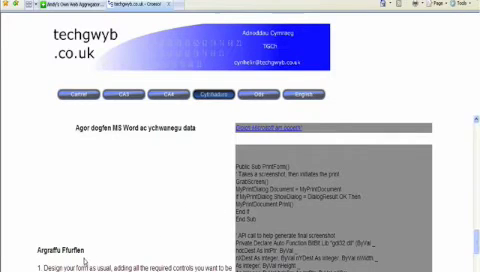
{"action": "scroll", "coordinate": [150, 230], "scroll_direction": "down", "scroll_amount": 3}
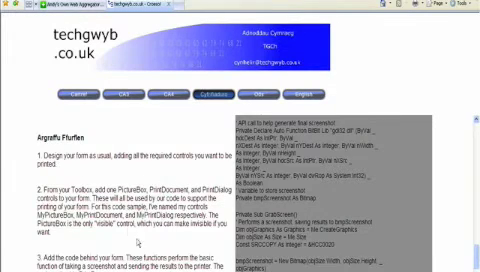
{"action": "scroll", "coordinate": [130, 232], "scroll_direction": "down", "scroll_amount": 3}
{"action": "scroll", "coordinate": [130, 232], "scroll_direction": "down", "scroll_amount": 2}
{"action": "scroll", "coordinate": [130, 232], "scroll_direction": "down", "scroll_amount": 2}
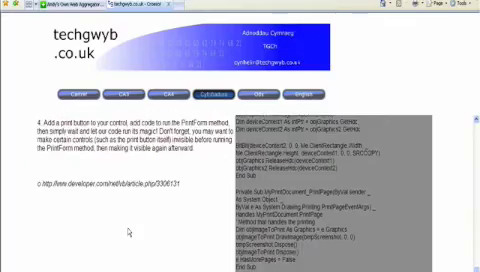
{"action": "scroll", "coordinate": [130, 232], "scroll_direction": "up", "scroll_amount": 3}
{"action": "scroll", "coordinate": [130, 232], "scroll_direction": "up", "scroll_amount": 4}
{"action": "scroll", "coordinate": [130, 232], "scroll_direction": "up", "scroll_amount": 2}
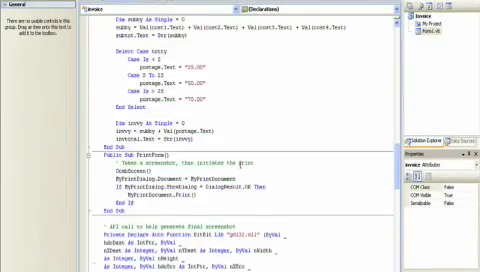
{"action": "scroll", "coordinate": [240, 168], "scroll_direction": "up", "scroll_amount": 2}
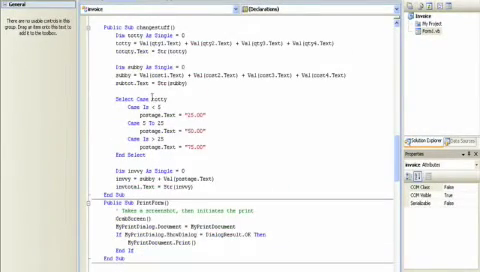
{"action": "scroll", "coordinate": [152, 95], "scroll_direction": "down", "scroll_amount": 8}
{"action": "scroll", "coordinate": [140, 110], "scroll_direction": "down", "scroll_amount": 2}
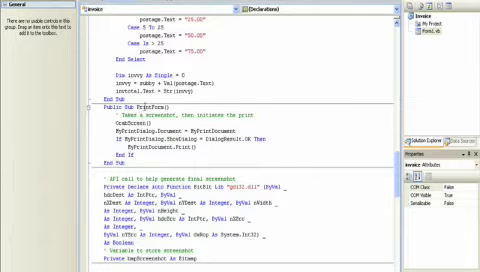
{"action": "scroll", "coordinate": [156, 155], "scroll_direction": "down", "scroll_amount": 3}
{"action": "scroll", "coordinate": [156, 155], "scroll_direction": "down", "scroll_amount": 3}
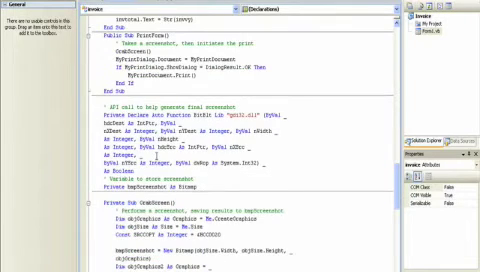
{"action": "scroll", "coordinate": [140, 145], "scroll_direction": "down", "scroll_amount": 4}
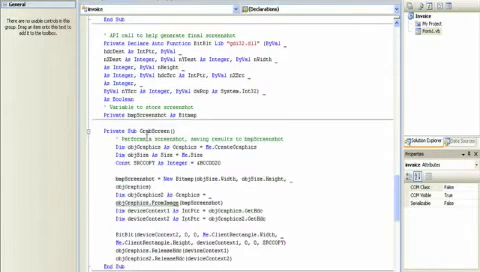
{"action": "scroll", "coordinate": [140, 145], "scroll_direction": "down", "scroll_amount": 3}
{"action": "scroll", "coordinate": [140, 145], "scroll_direction": "down", "scroll_amount": 2}
{"action": "scroll", "coordinate": [140, 145], "scroll_direction": "down", "scroll_amount": 3}
{"action": "scroll", "coordinate": [140, 145], "scroll_direction": "down", "scroll_amount": 4}
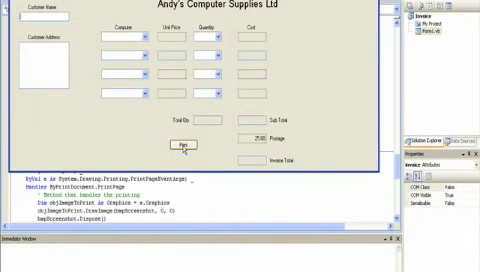
{"action": "left_click", "coordinate": [183, 146]}
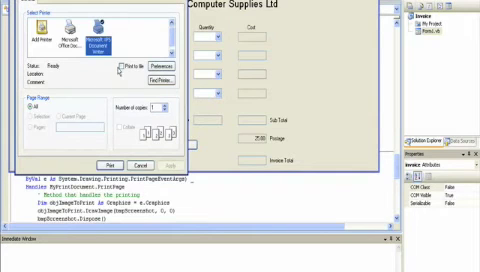
{"action": "left_click", "coordinate": [140, 165]}
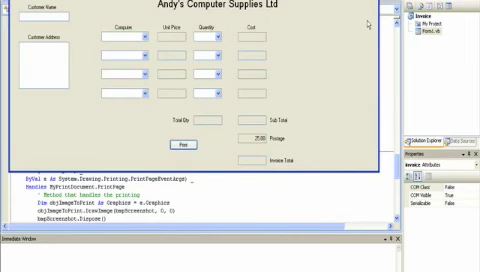
{"action": "key", "text": "alt+F4"}
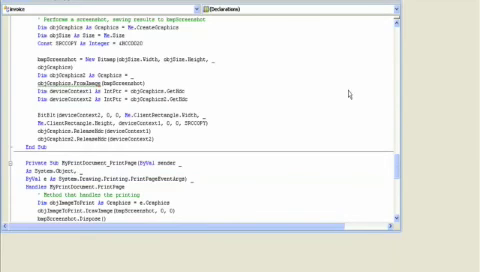